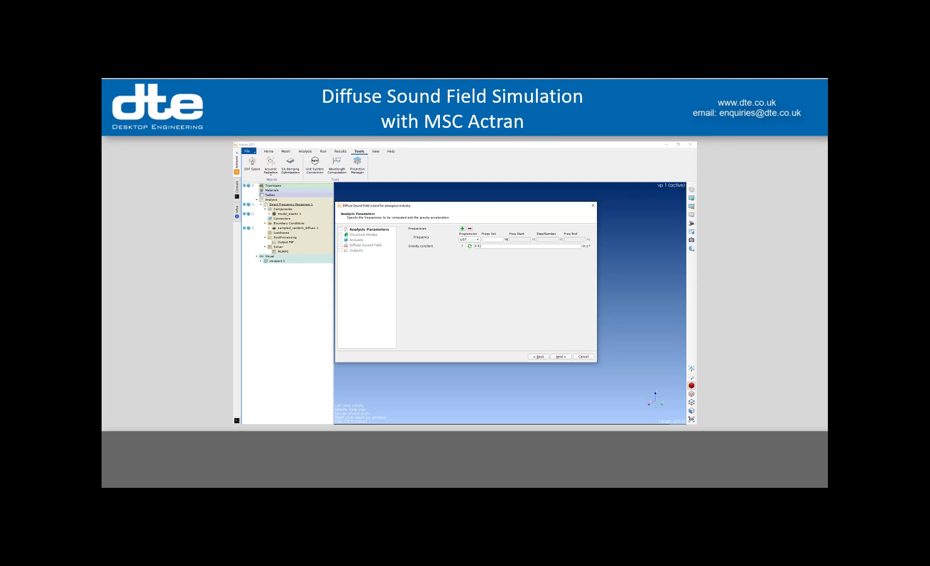
Copy the saved frequency list from TextPad into the wizard's first frequency row
{"action": "left_click", "coordinate": [641, 265]}
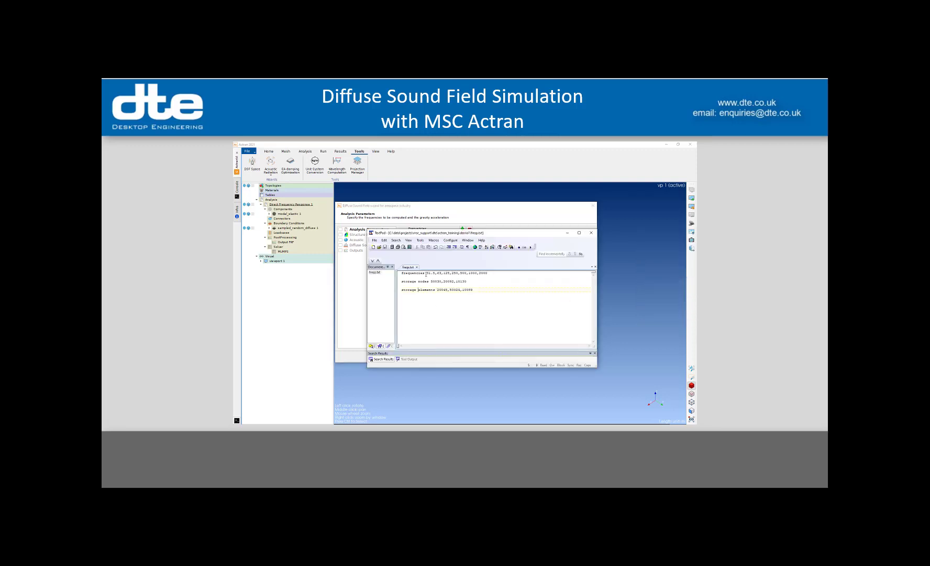
{"action": "left_click_drag", "start_coordinate": [427, 273], "coordinate": [488, 273]}
{"action": "left_click", "coordinate": [568, 232]}
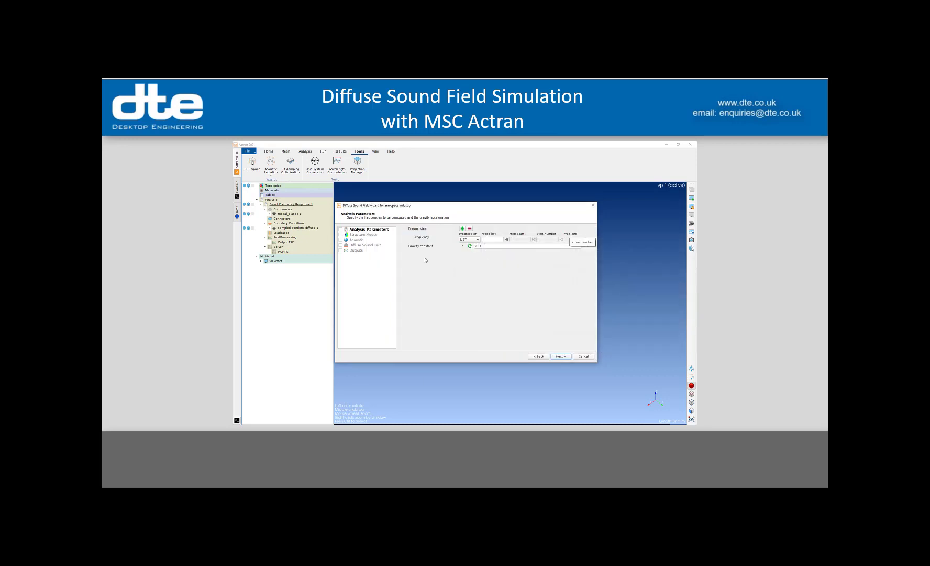
{"action": "left_click", "coordinate": [488, 241]}
Add a LOG frequency row 50/100/2000 Hz, keep gravity at 9.81, and continue
{"action": "left_click", "coordinate": [462, 229]}
{"action": "left_click", "coordinate": [470, 245]}
{"action": "left_click", "coordinate": [471, 252]}
{"action": "left_click", "coordinate": [518, 244]}
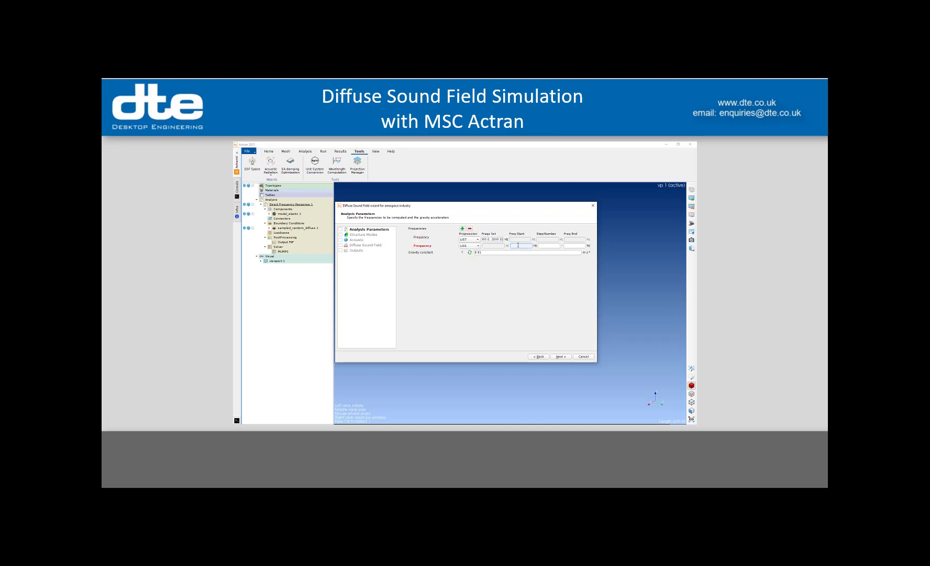
{"action": "left_click", "coordinate": [543, 245]}
{"action": "left_click", "coordinate": [573, 245]}
{"action": "left_click", "coordinate": [513, 254]}
{"action": "left_click", "coordinate": [502, 253]}
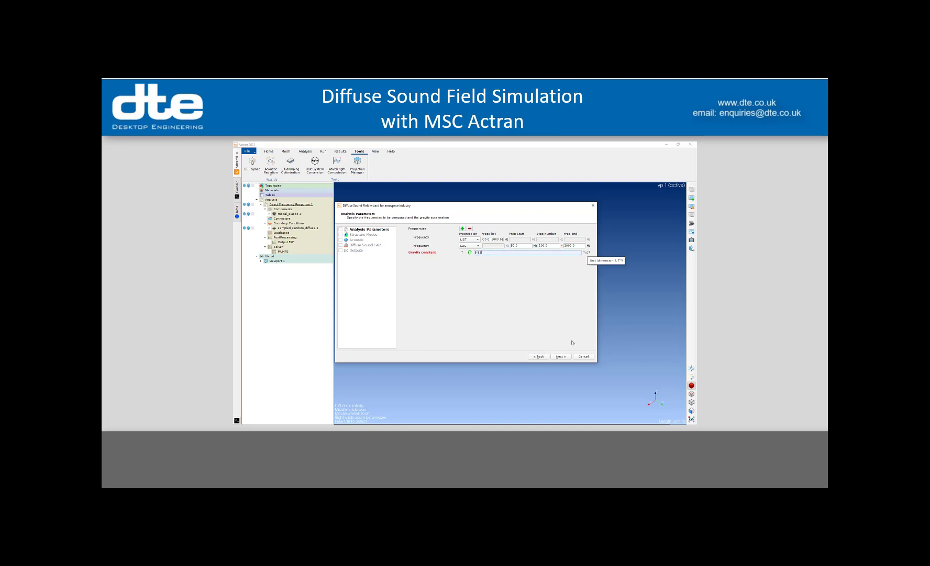
{"action": "left_click", "coordinate": [560, 357]}
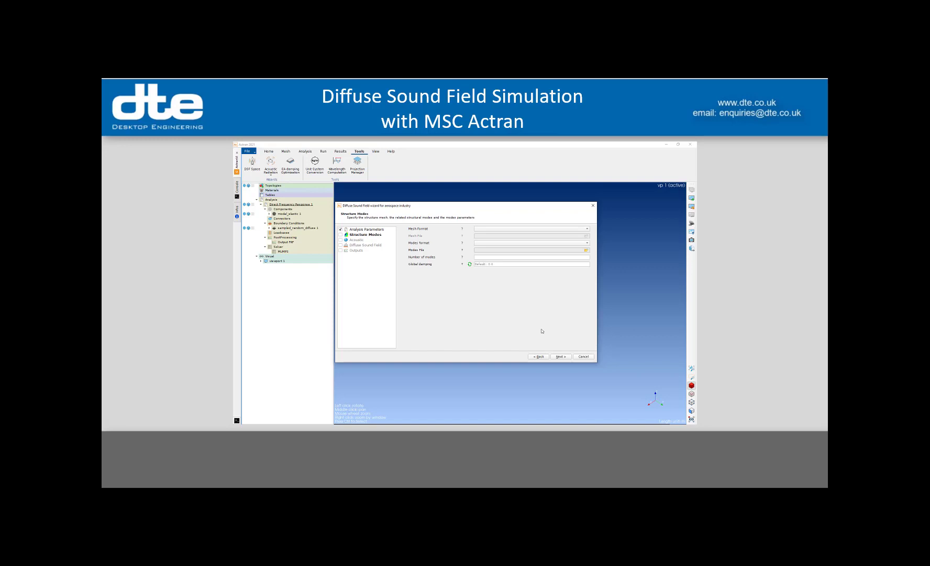
Set the mesh format to NASTRAN_BDF and load demo3/satelliterm.bdf as the structural mesh
{"action": "left_click", "coordinate": [587, 229]}
{"action": "left_click", "coordinate": [515, 229]}
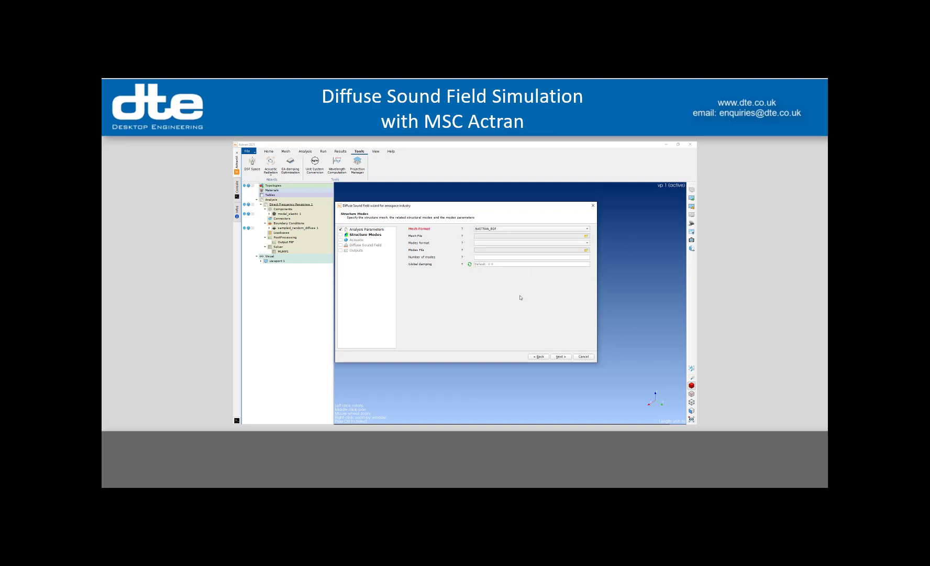
{"action": "left_click", "coordinate": [588, 229]}
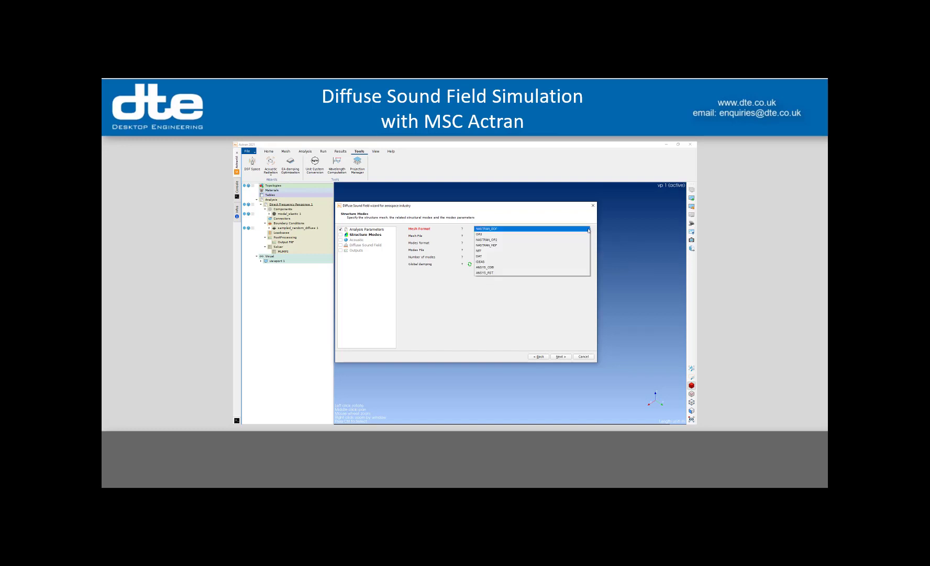
{"action": "left_click", "coordinate": [588, 230]}
{"action": "left_click", "coordinate": [585, 237]}
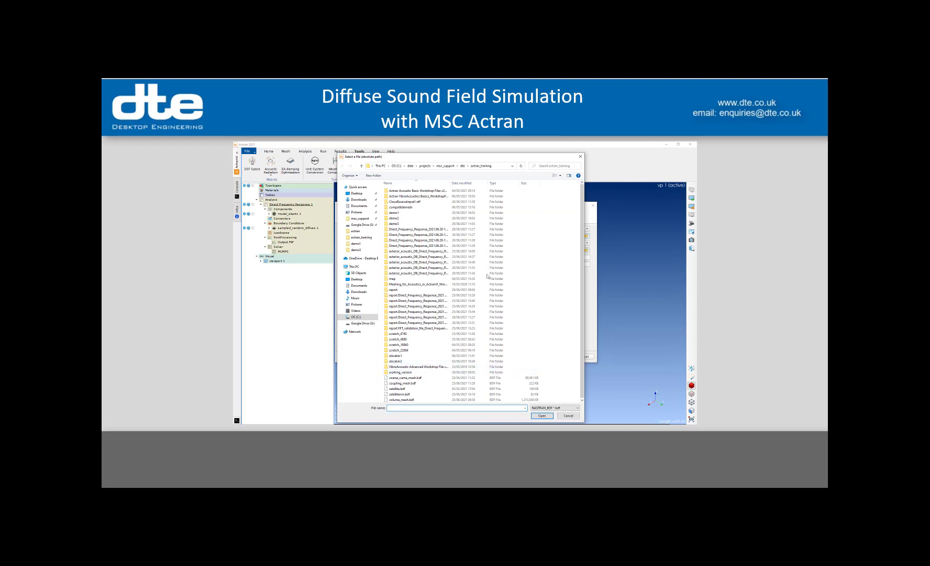
{"action": "double_click", "coordinate": [394, 224]}
{"action": "left_click", "coordinate": [400, 201]}
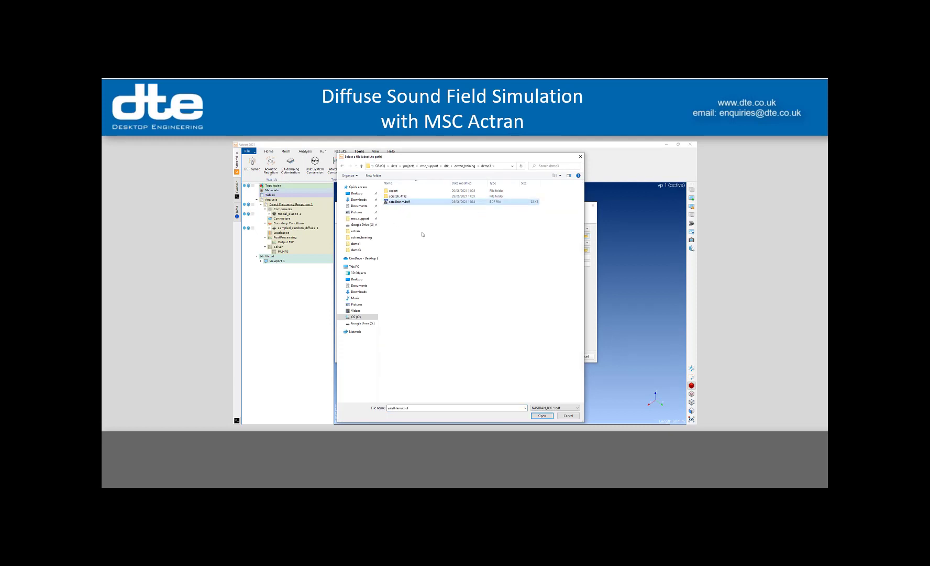
{"action": "left_click", "coordinate": [554, 415]}
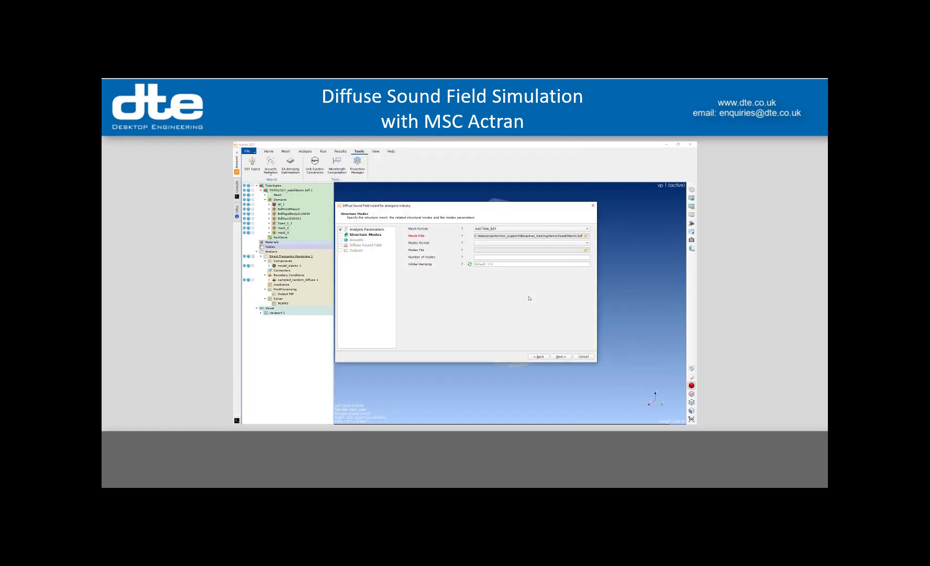
Set the modes format to NASTRAN_OP2 and load demo3/satellitenm.op2 as the modes file
{"action": "left_click", "coordinate": [588, 243]}
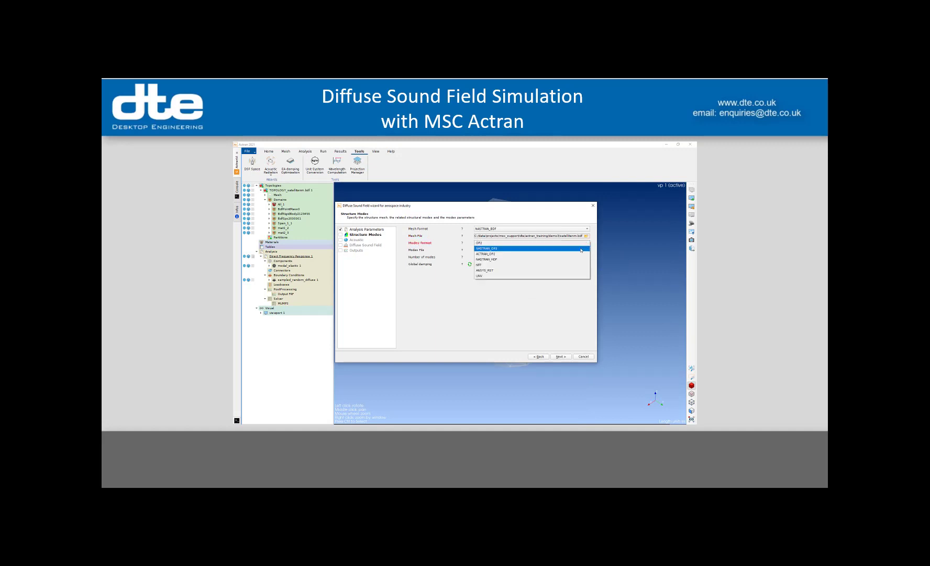
{"action": "left_click", "coordinate": [580, 250]}
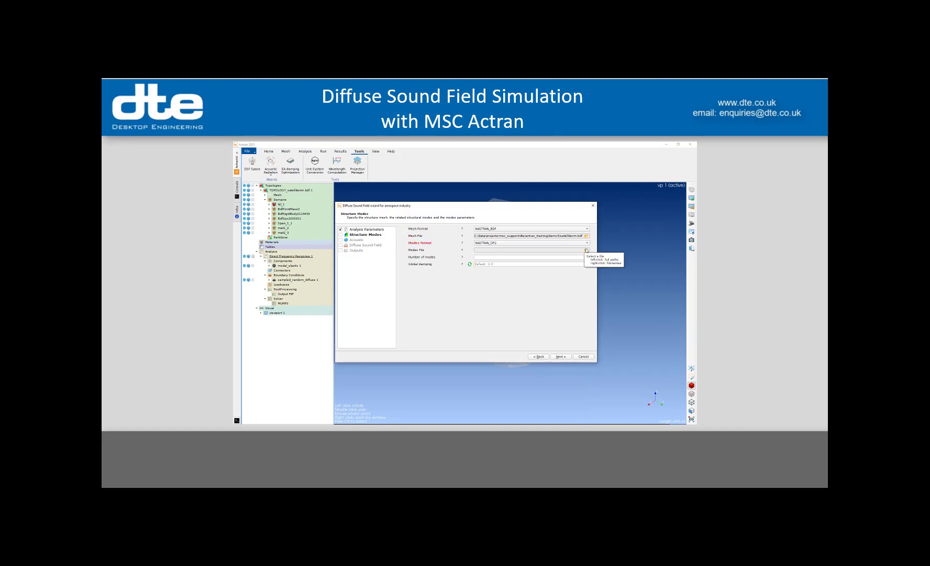
{"action": "left_click", "coordinate": [586, 251]}
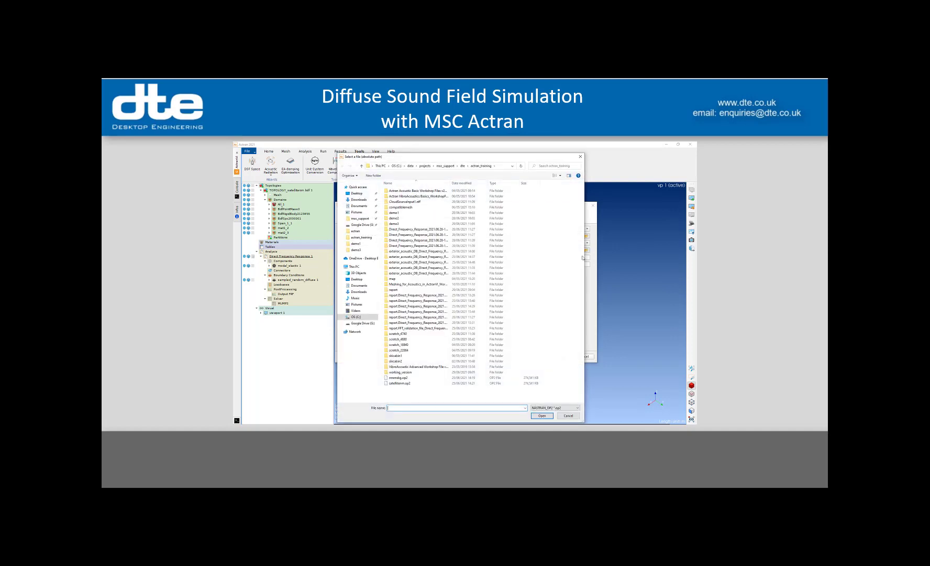
{"action": "double_click", "coordinate": [411, 223]}
{"action": "left_click", "coordinate": [404, 202]}
{"action": "left_click", "coordinate": [542, 416]}
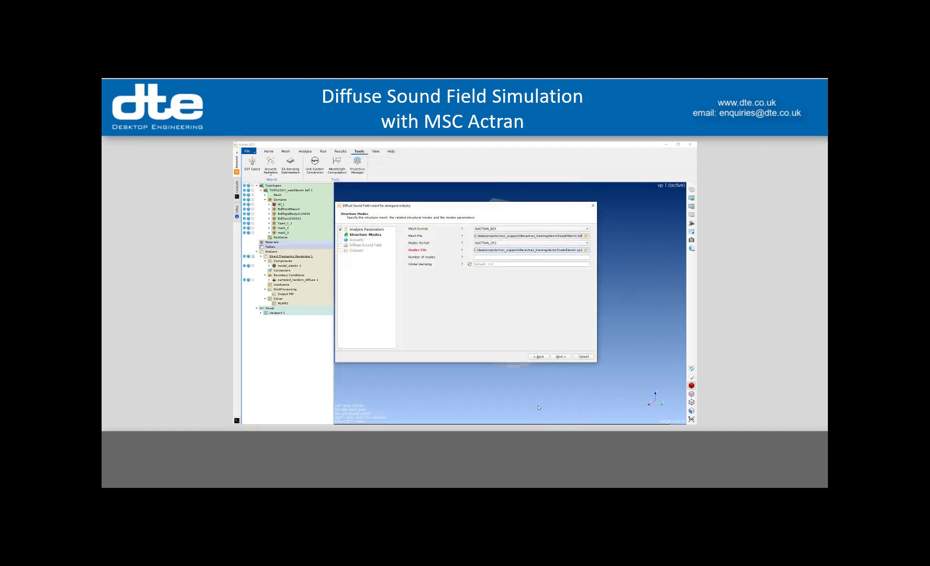
Enter 830 structural modes and a global damping of 0.04
{"action": "left_click", "coordinate": [487, 257]}
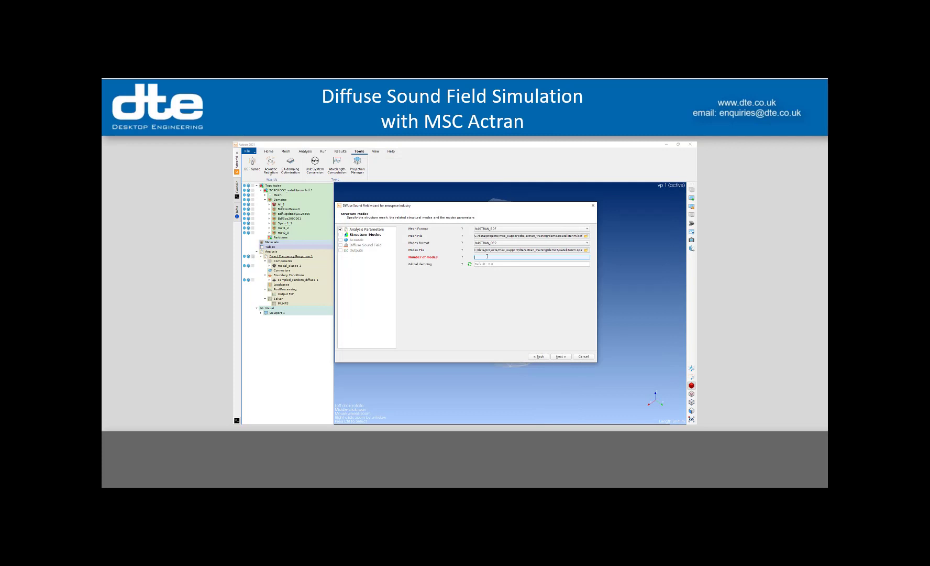
{"action": "left_click", "coordinate": [494, 264]}
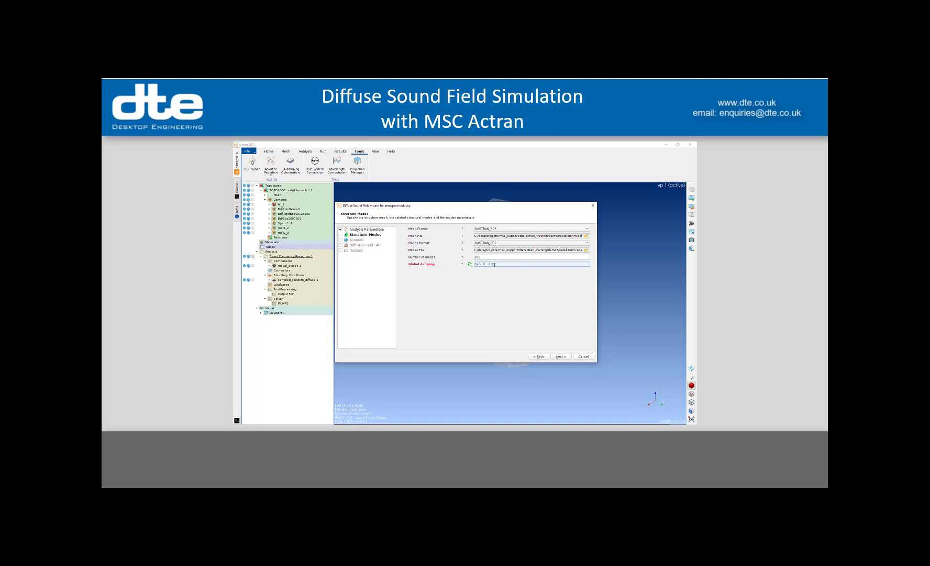
{"action": "type", "text": "04"}
{"action": "key", "text": "Tab"}
{"action": "left_click_drag", "start_coordinate": [520, 206], "coordinate": [370, 252]}
Inspect the satellite mesh by orbiting and toggling All_1's visibility, then proceed to acoustic settings
{"action": "left_click_drag", "start_coordinate": [503, 282], "coordinate": [522, 277]}
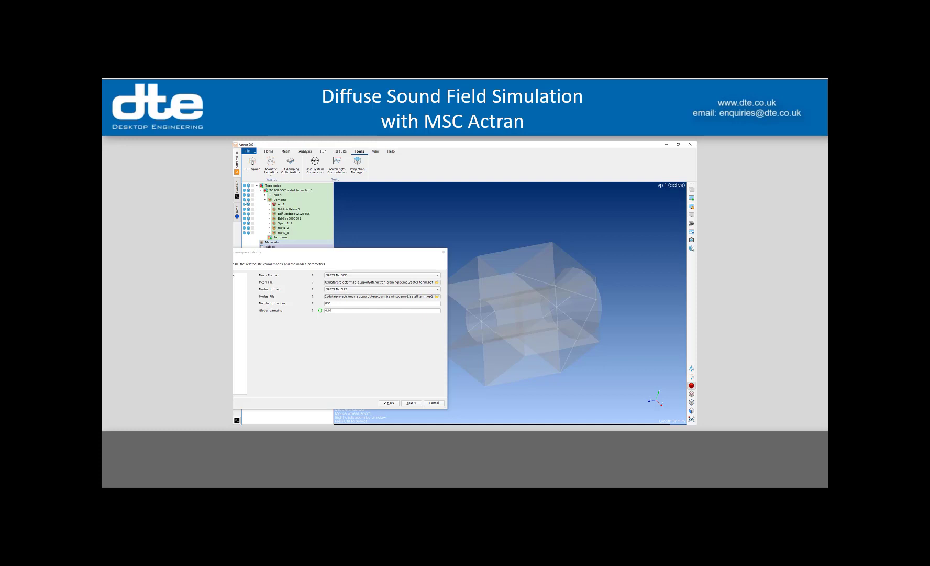
{"action": "left_click", "coordinate": [244, 204]}
{"action": "left_click", "coordinate": [244, 204]}
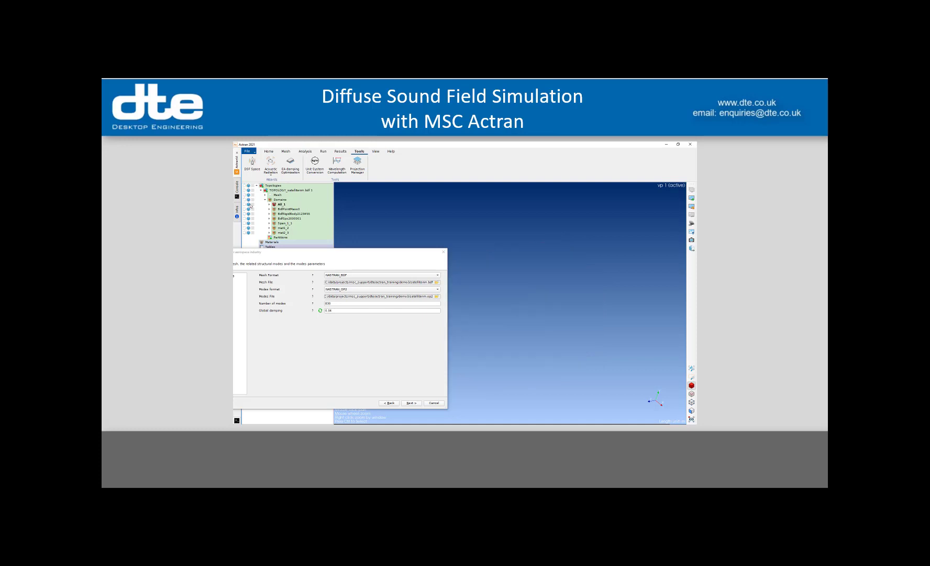
{"action": "left_click", "coordinate": [249, 206]}
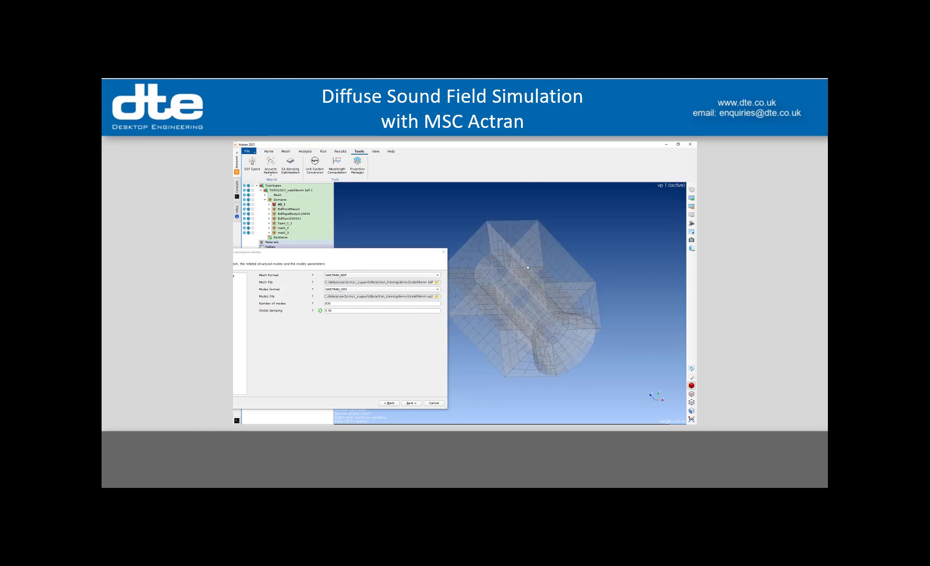
{"action": "left_click_drag", "start_coordinate": [525, 256], "coordinate": [531, 259]}
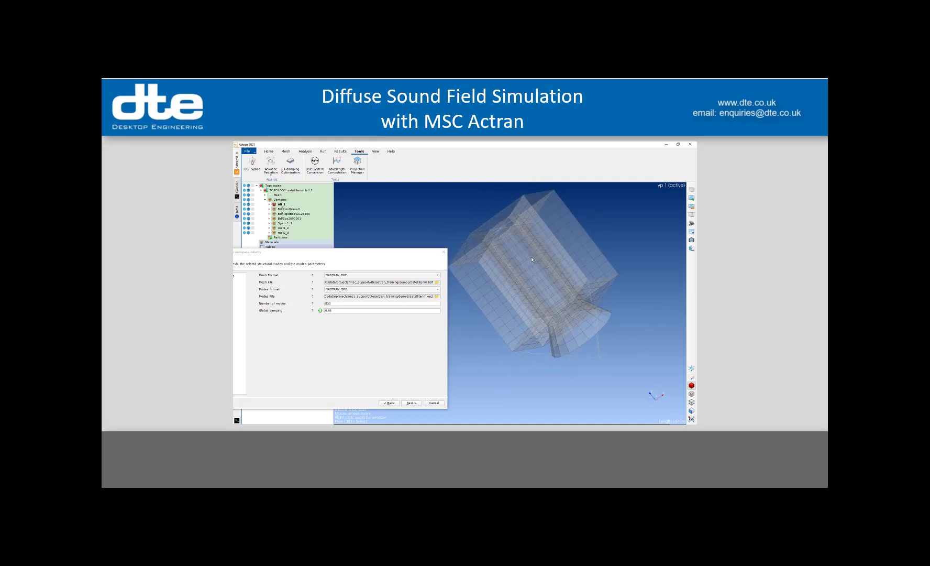
{"action": "left_click_drag", "start_coordinate": [380, 261], "coordinate": [517, 224]}
{"action": "left_click", "coordinate": [549, 367]}
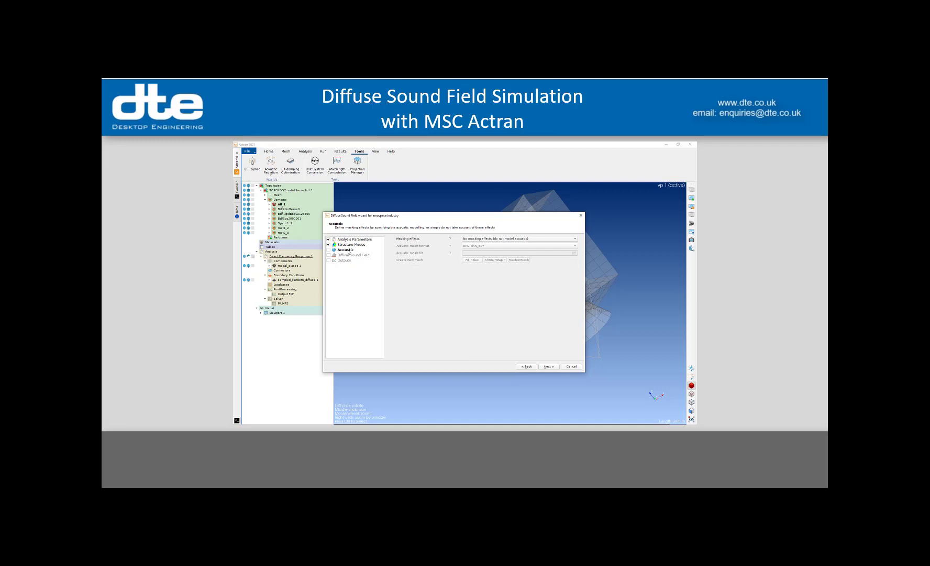
Choose 'create acoustic coupling mesh with meshing tools' as the masking effects option
{"action": "left_click", "coordinate": [569, 240]}
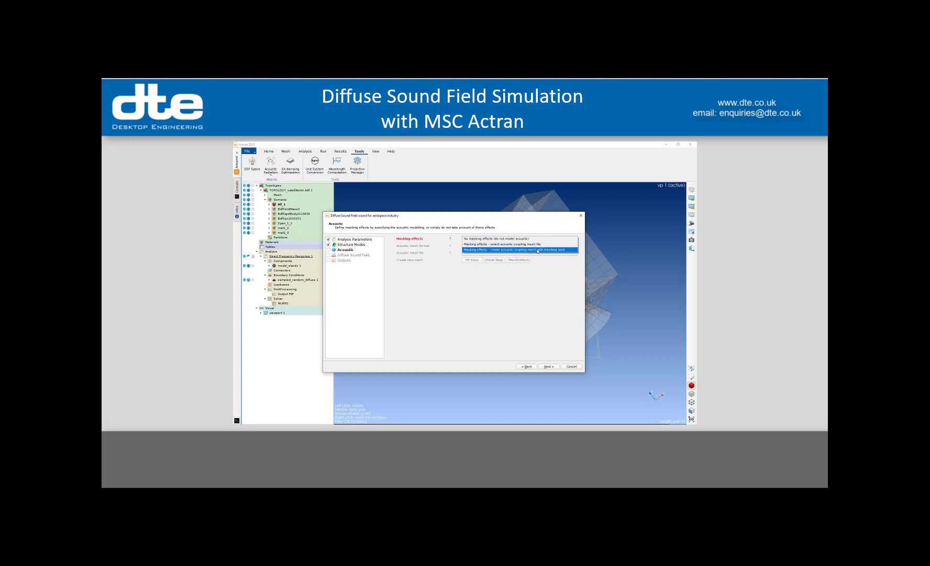
{"action": "left_click", "coordinate": [538, 251]}
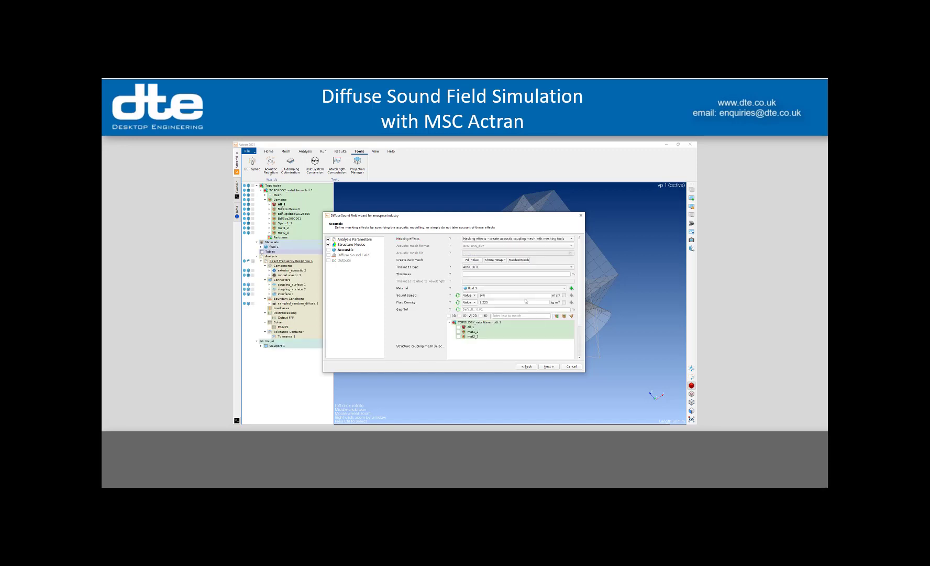
Start a new exterior shrink wrap and box-select the whole structural mesh
{"action": "left_click", "coordinate": [497, 260]}
{"action": "left_click", "coordinate": [499, 266]}
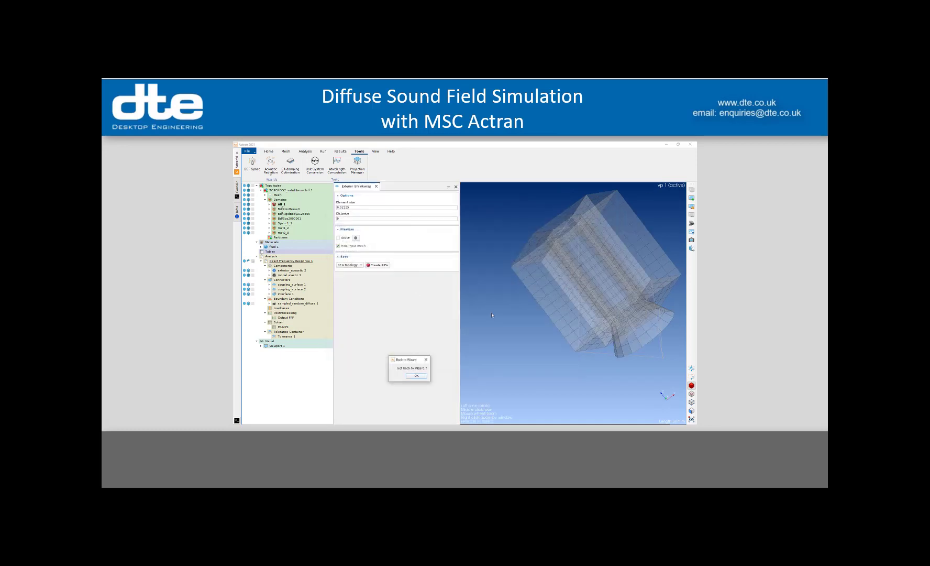
{"action": "left_click_drag", "start_coordinate": [520, 316], "coordinate": [546, 311]}
{"action": "left_click_drag", "start_coordinate": [523, 191], "coordinate": [684, 398]}
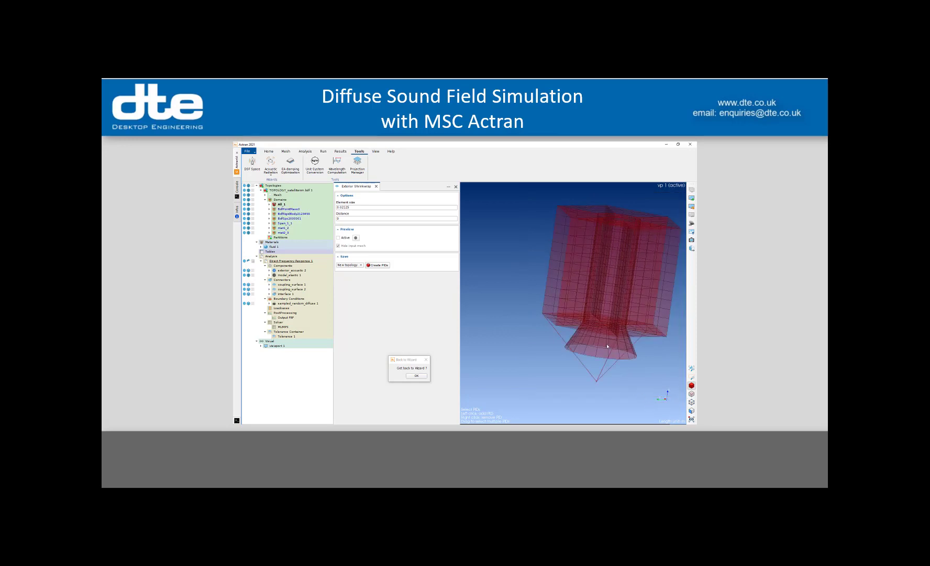
Set element size 0.04 and distance 0.01, preview, and create the shrink-wrap mesh PIDs
{"action": "left_click_drag", "start_coordinate": [343, 208], "coordinate": [357, 208]}
{"action": "type", "text": "4"}
{"action": "left_click", "coordinate": [351, 219]}
{"action": "left_click", "coordinate": [352, 207]}
{"action": "left_click", "coordinate": [348, 219]}
{"action": "left_click", "coordinate": [339, 238]}
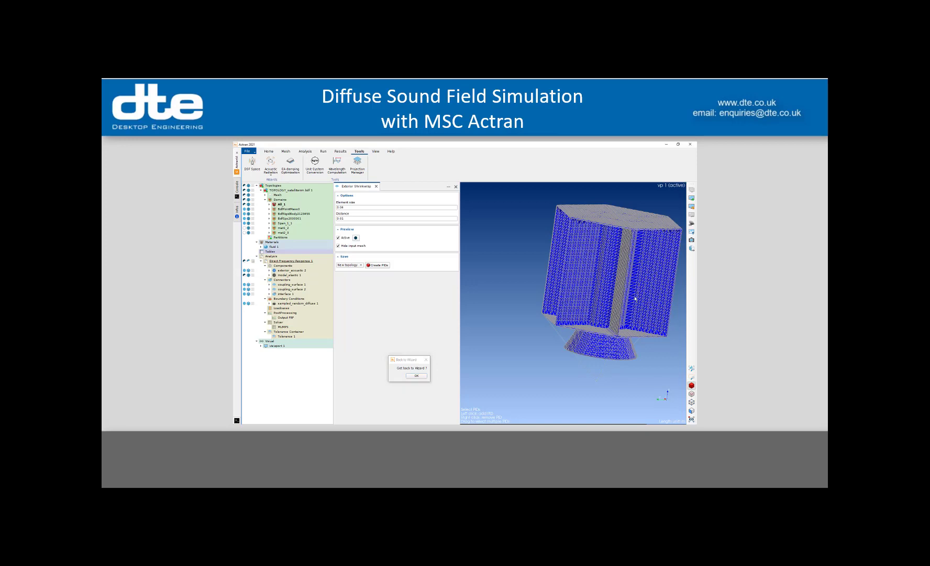
{"action": "left_click", "coordinate": [375, 266]}
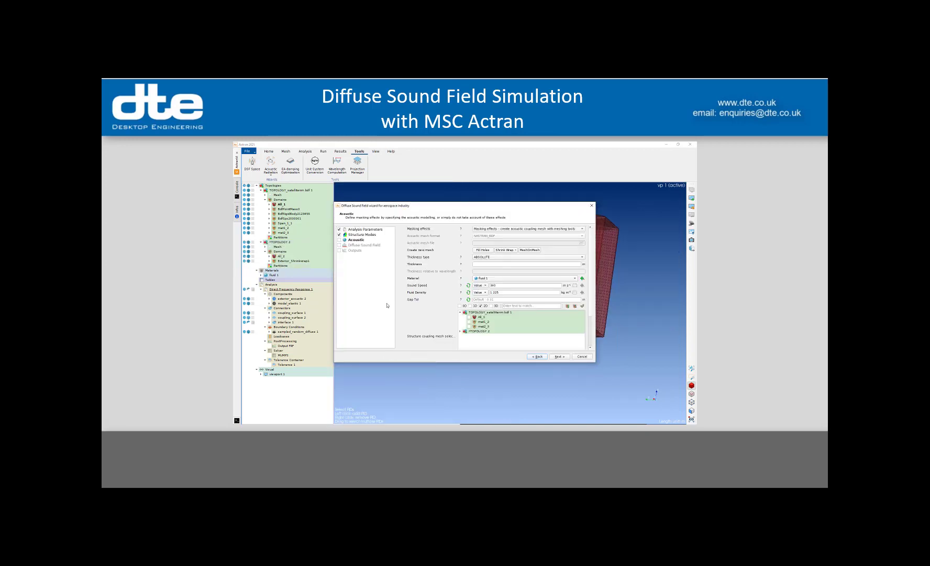